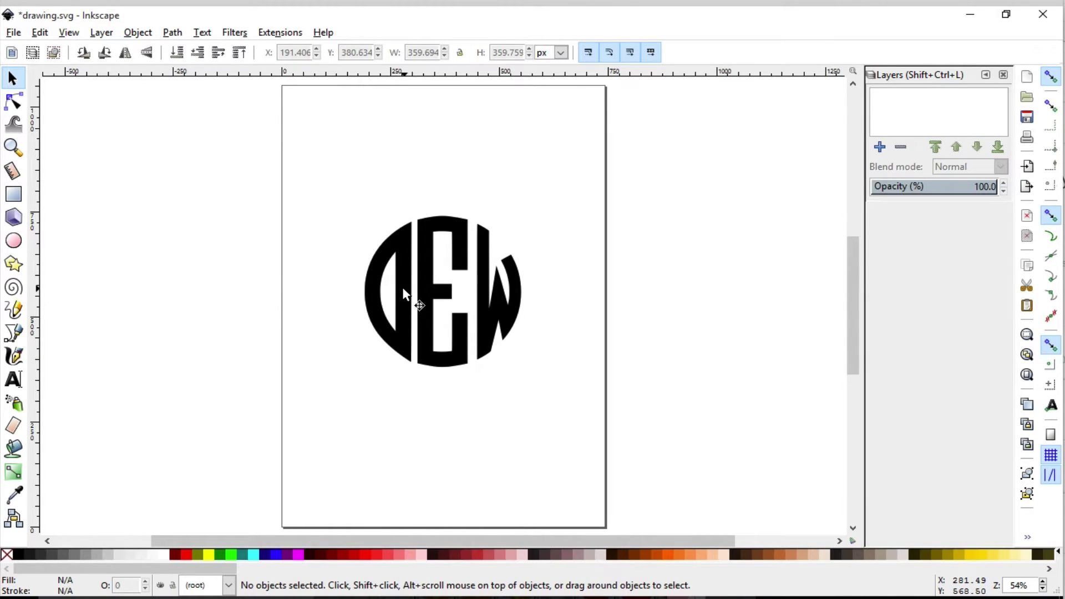
Box-select the entire black DEW circle monogram path
left_click(435, 238)
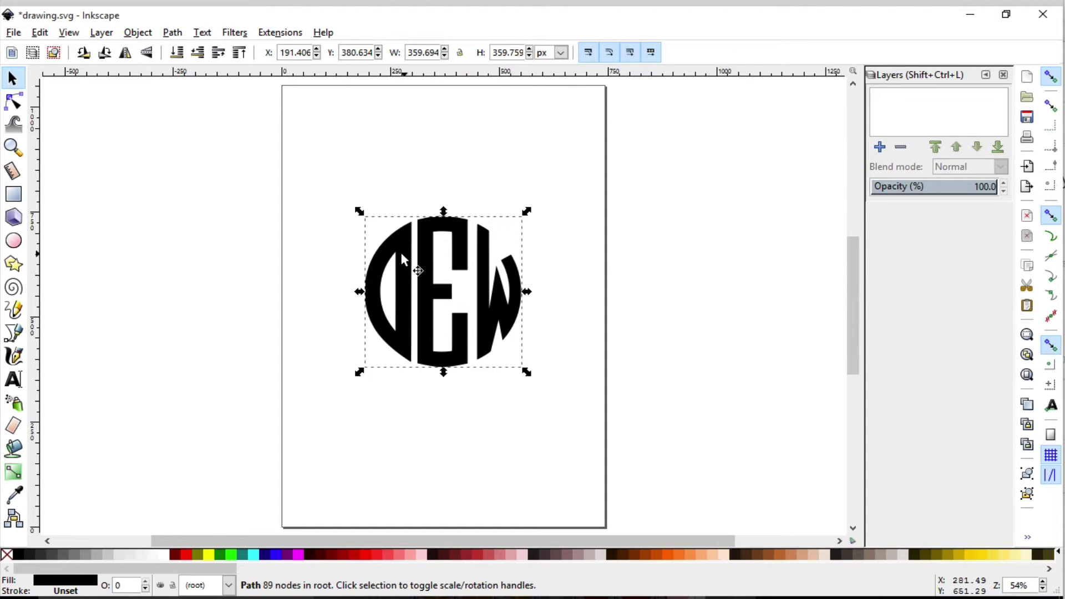
left_click(350, 279)
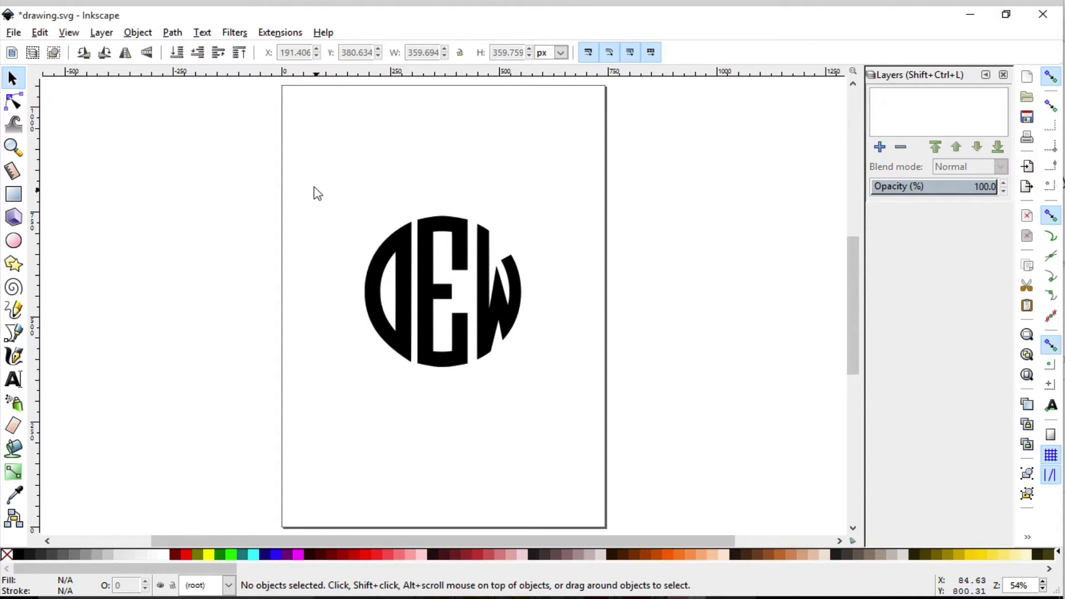
left_click_drag(313, 186, 572, 391)
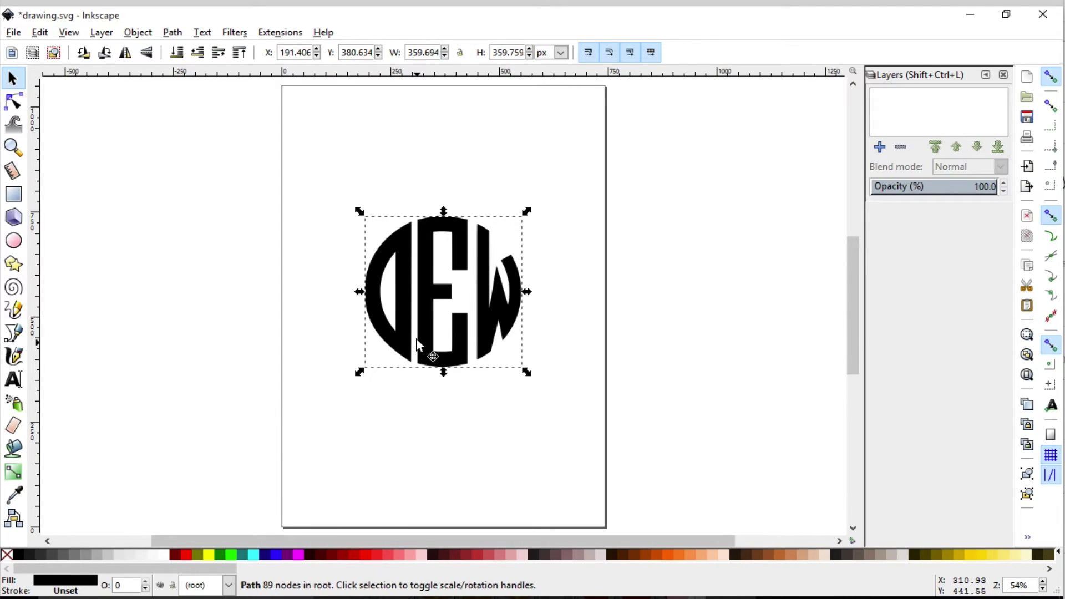
Create a linked offset of the monogram and fill it red
left_click(174, 33)
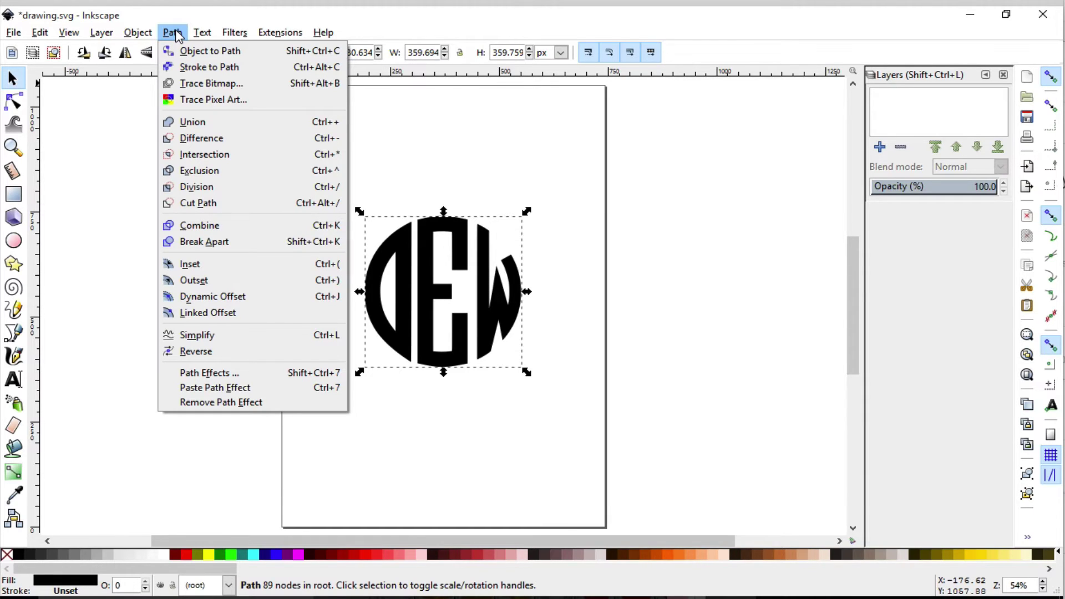
left_click(258, 312)
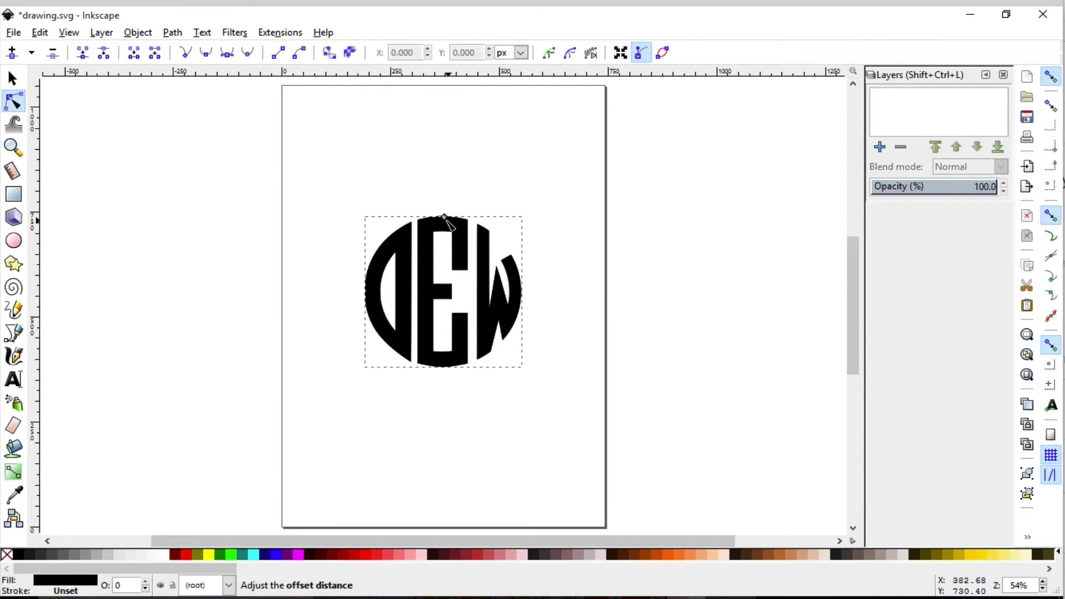
left_click(358, 555)
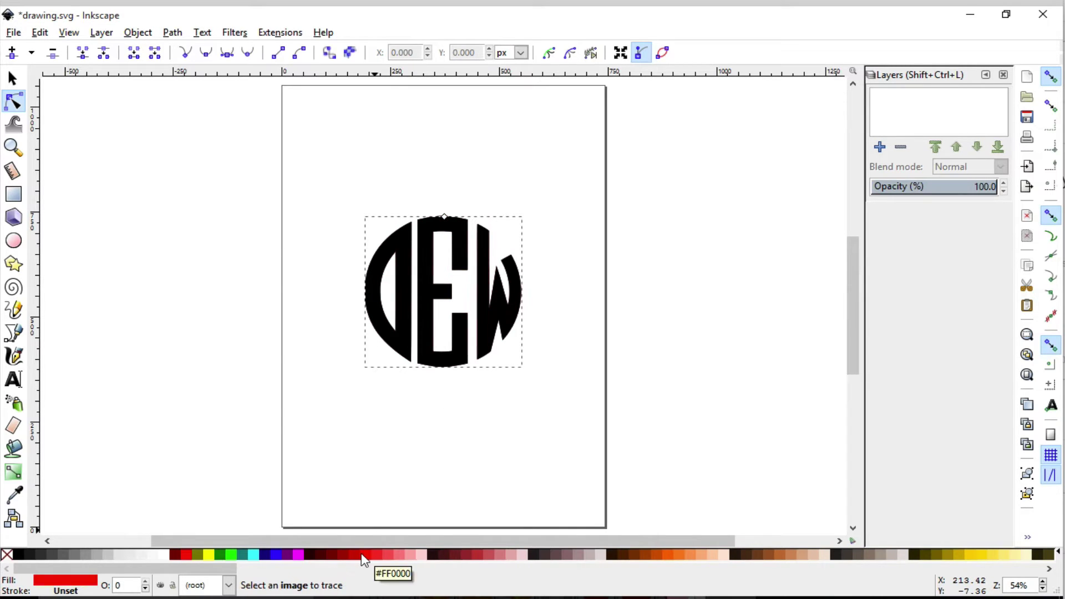
Drag the offset handle to tune the red offset's width around the letters
left_click_drag(447, 216, 447, 219)
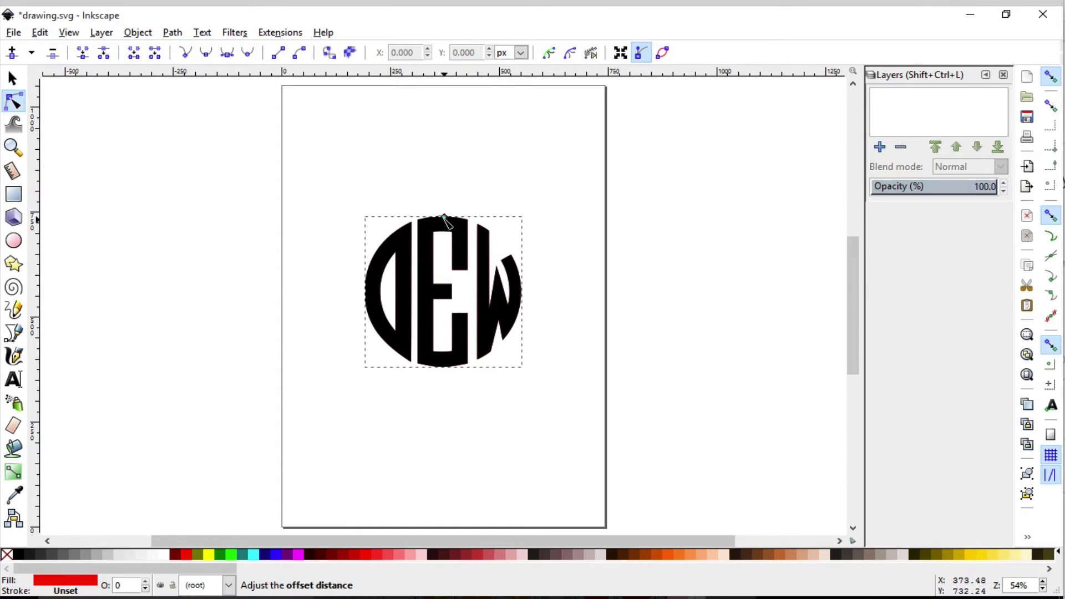
left_click_drag(445, 215, 444, 211)
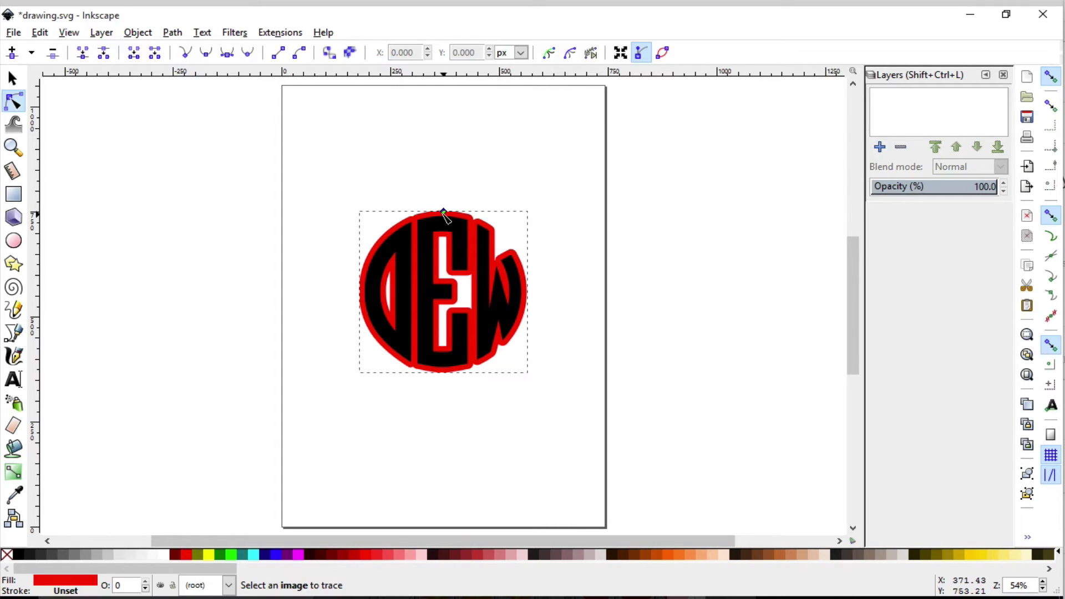
mouse_move(443, 214)
left_mouse_down()
mouse_move(447, 202)
mouse_move(448, 214)
left_mouse_up()
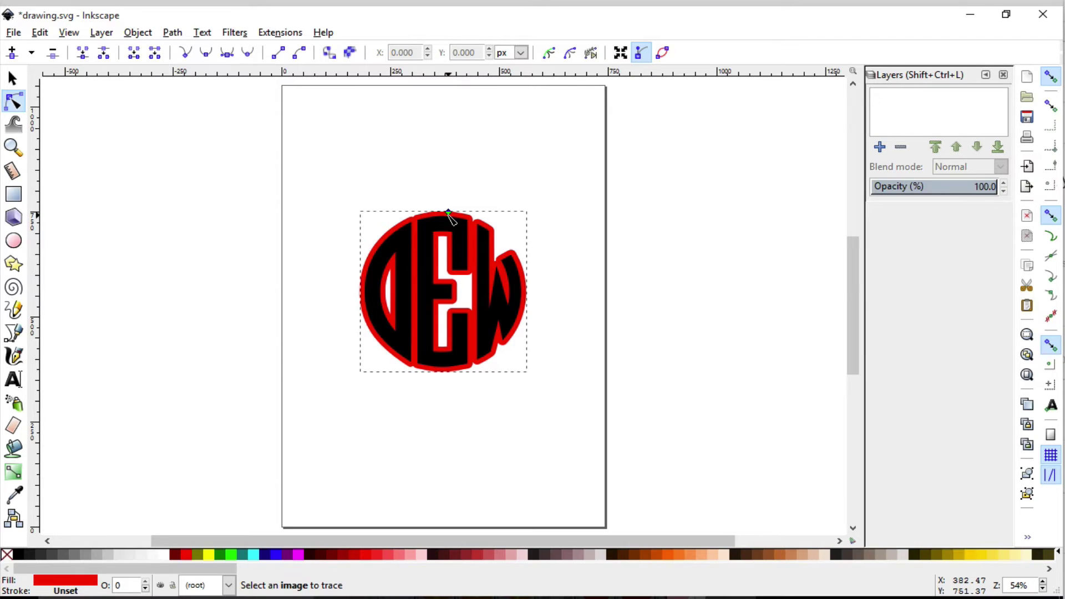
left_click_drag(448, 213, 449, 213)
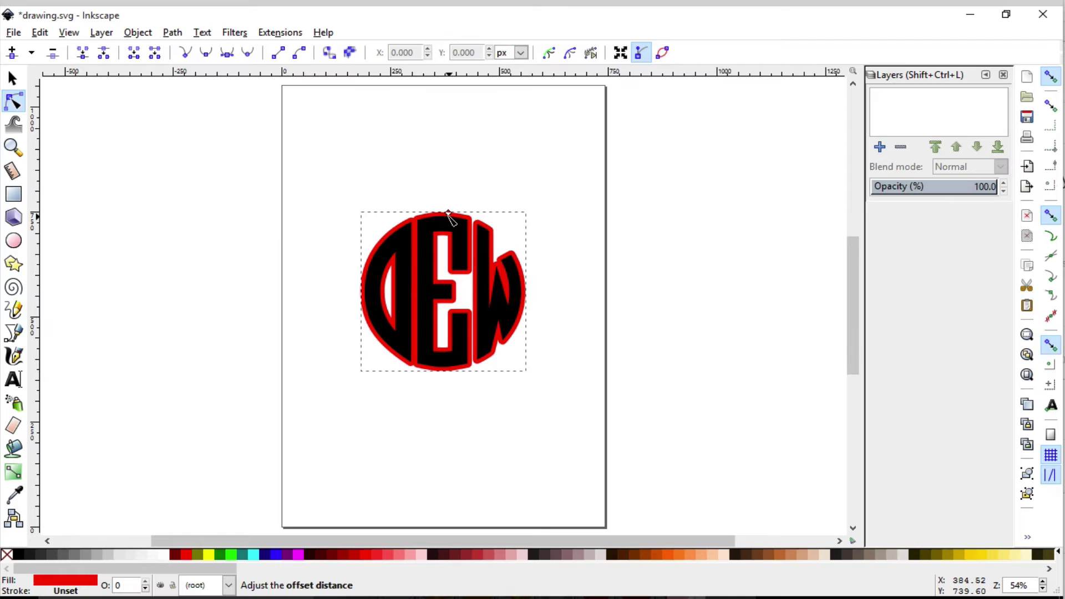
Select the black monogram and its red offset together and apply Object to Path
left_click(13, 78)
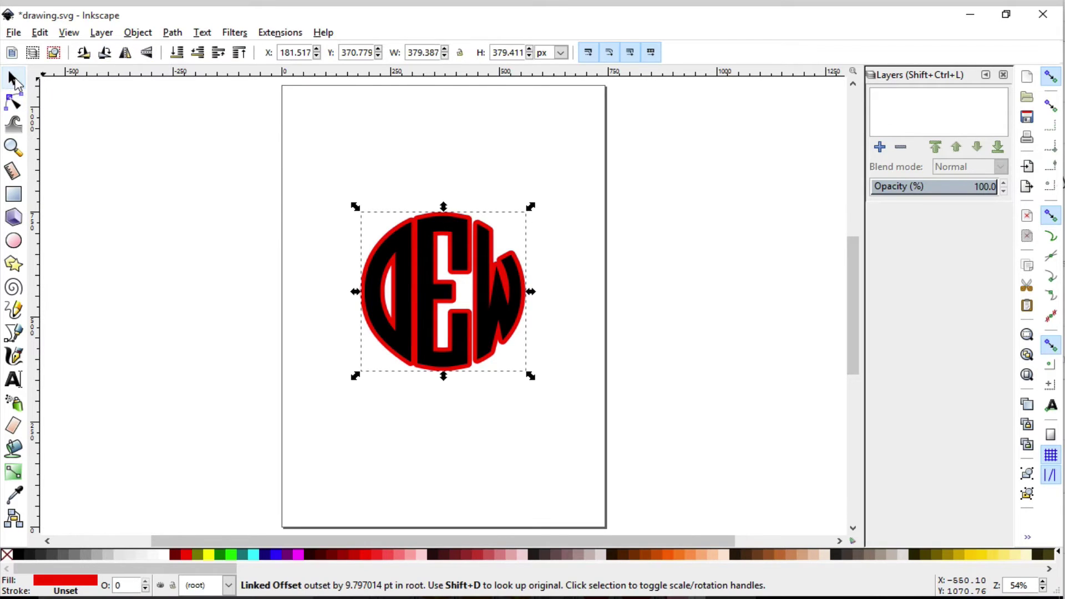
left_click(566, 209)
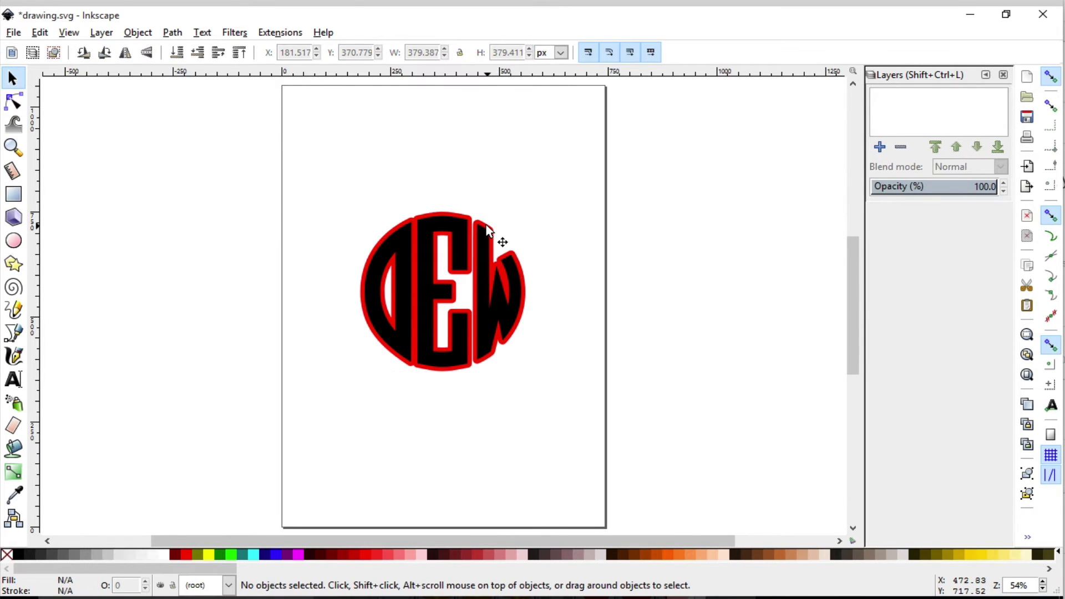
left_click(491, 229)
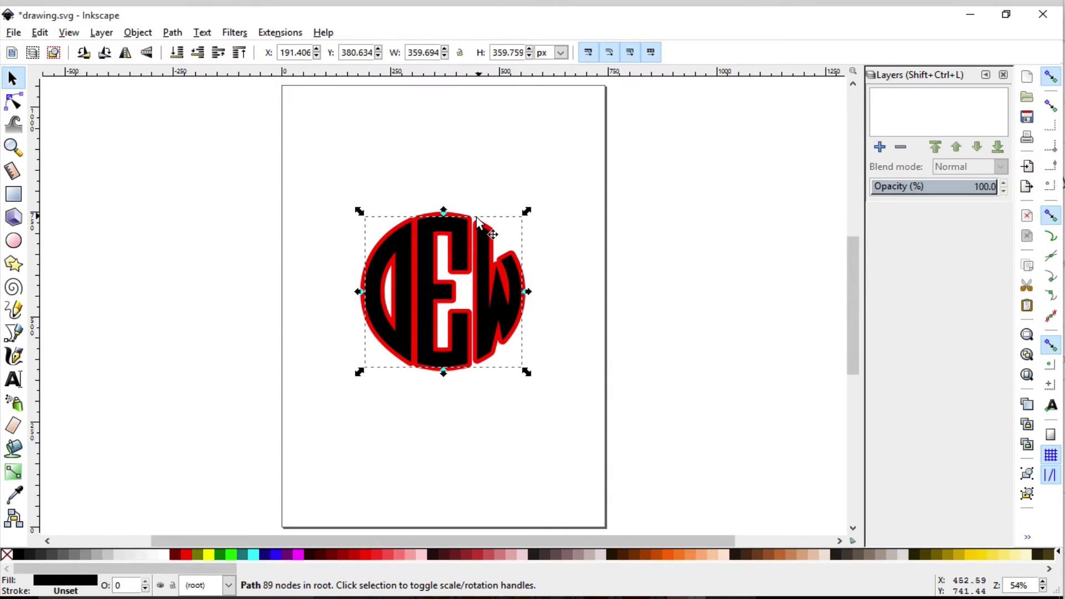
left_click(478, 198)
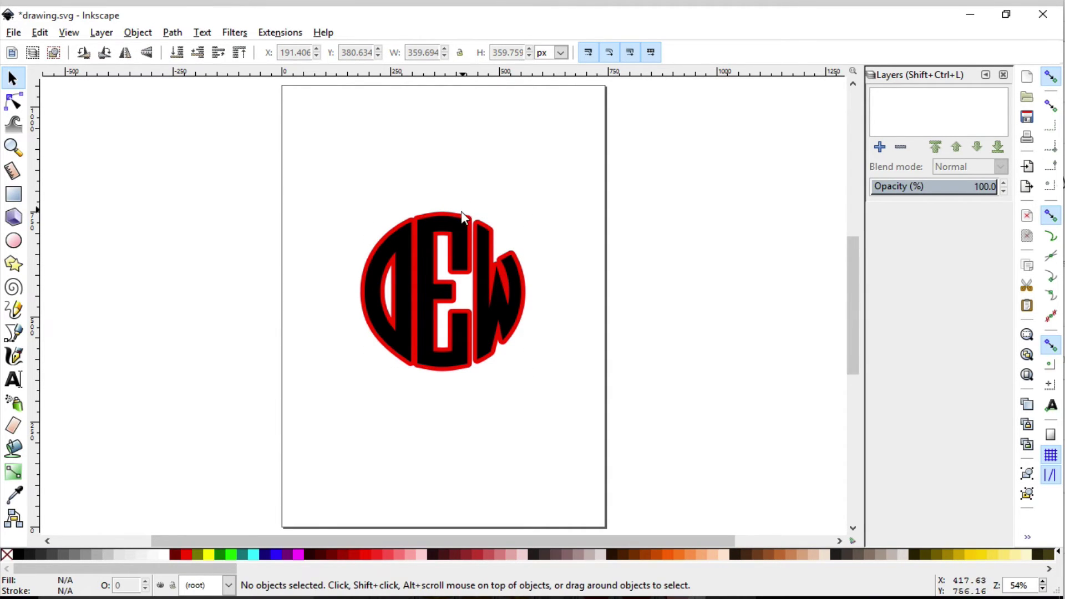
left_click(461, 218)
left_click(463, 200)
left_click(458, 215)
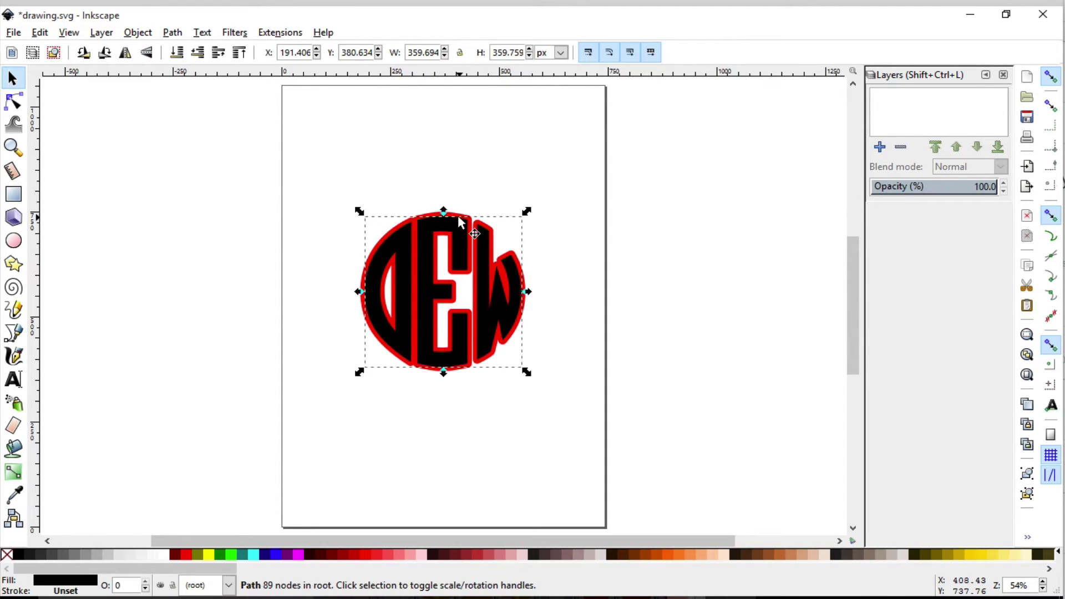
left_click(366, 351)
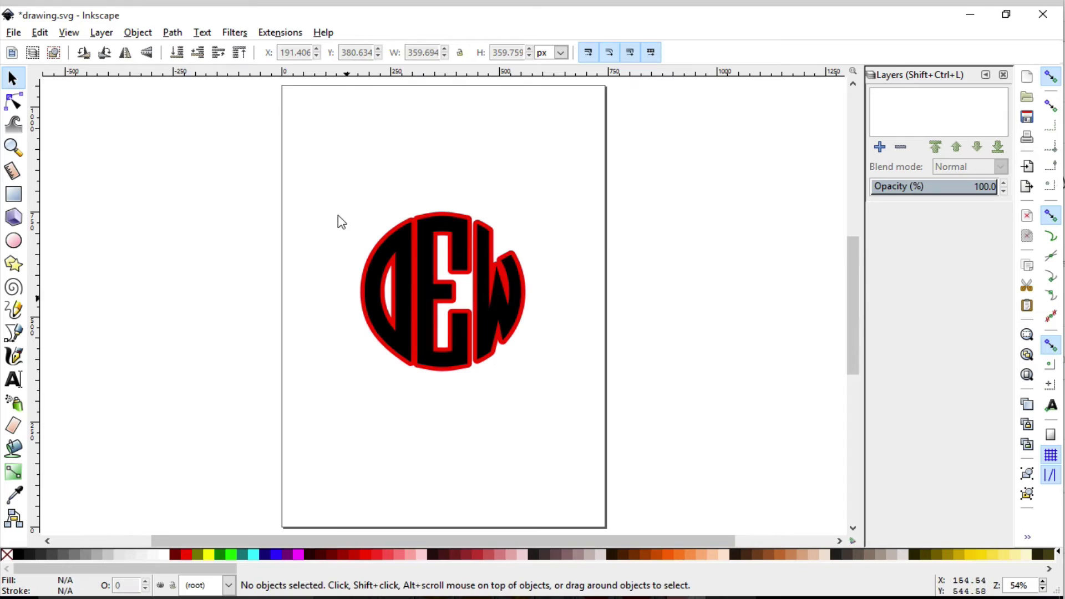
left_click_drag(322, 165, 592, 423)
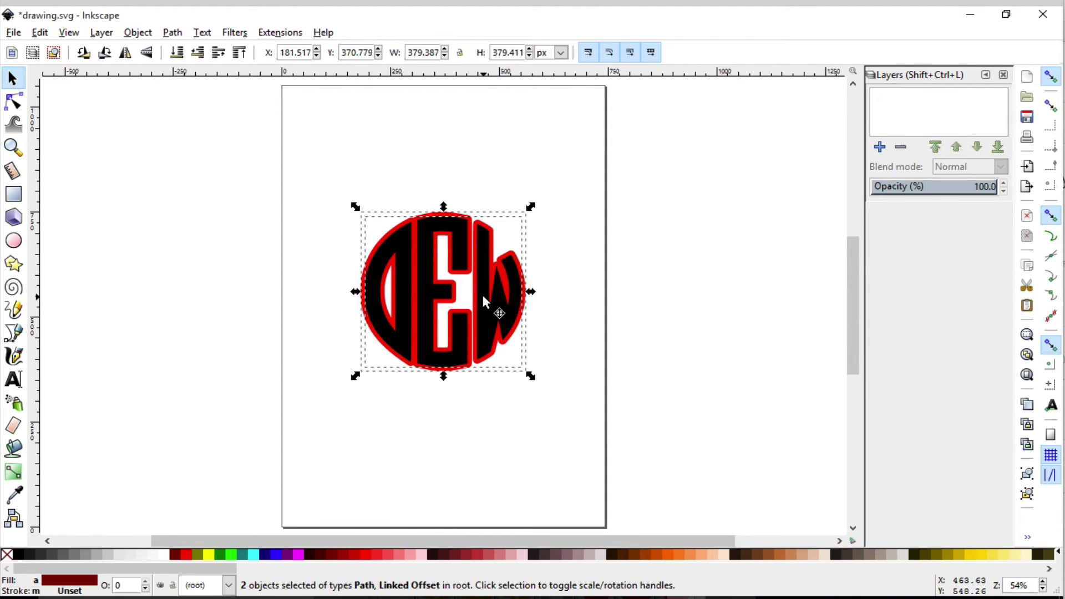
left_click(172, 32)
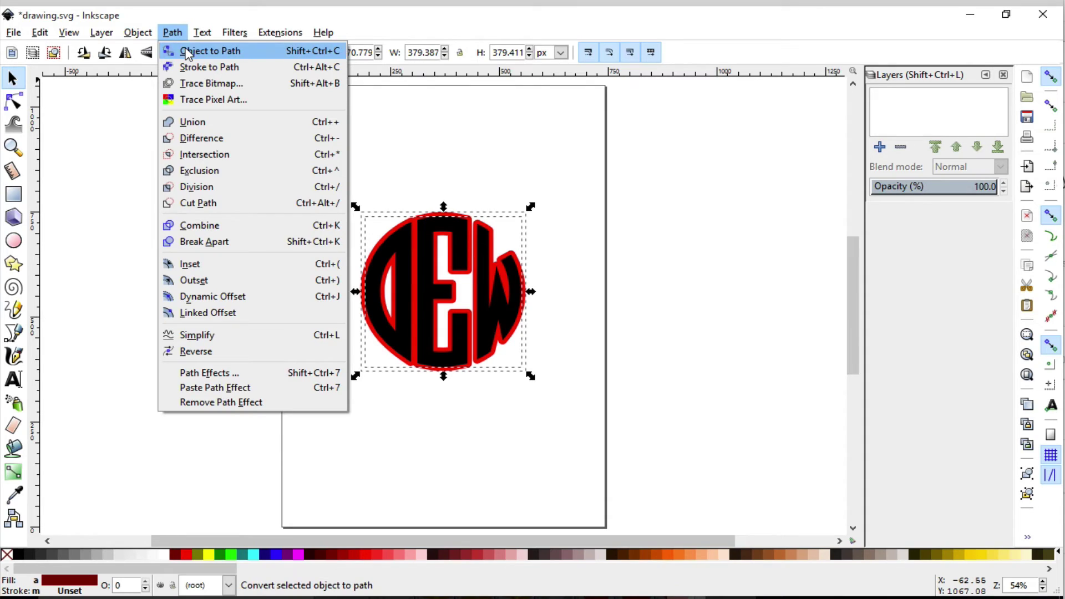
left_click(186, 51)
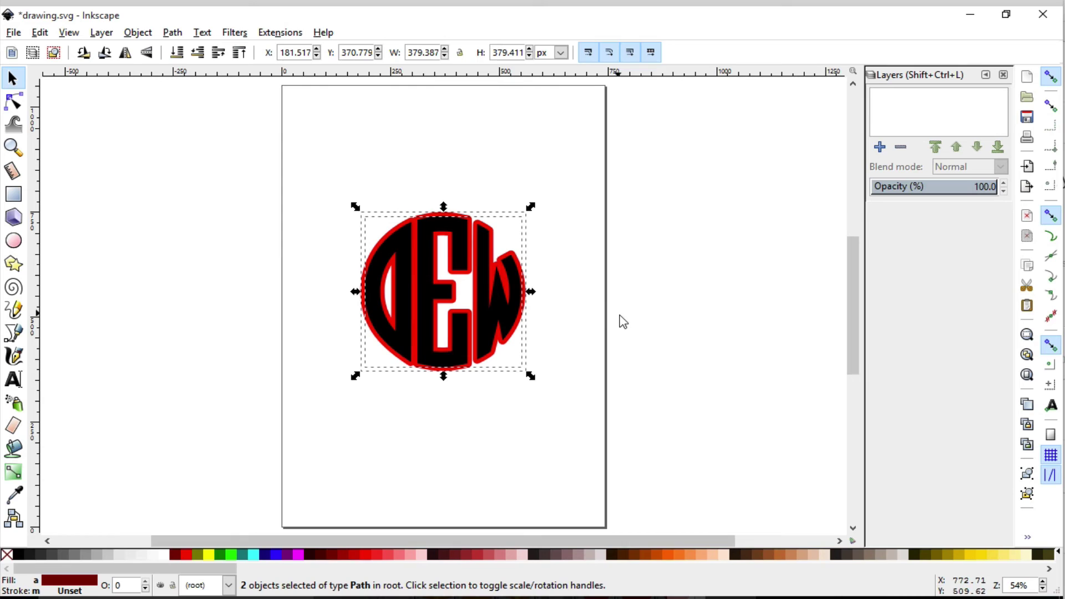
left_click(616, 355)
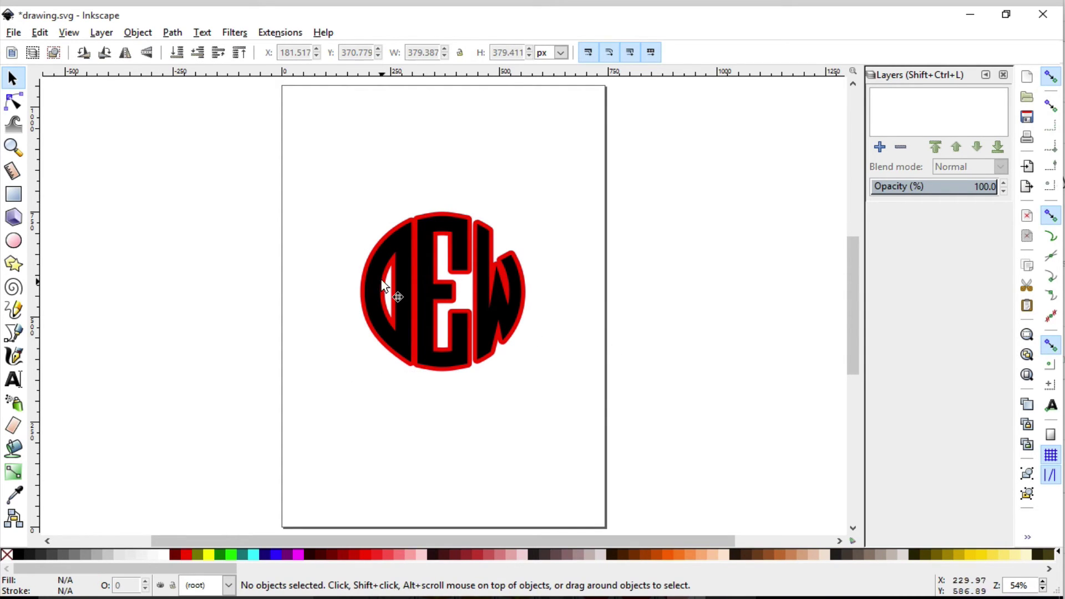
left_click(14, 33)
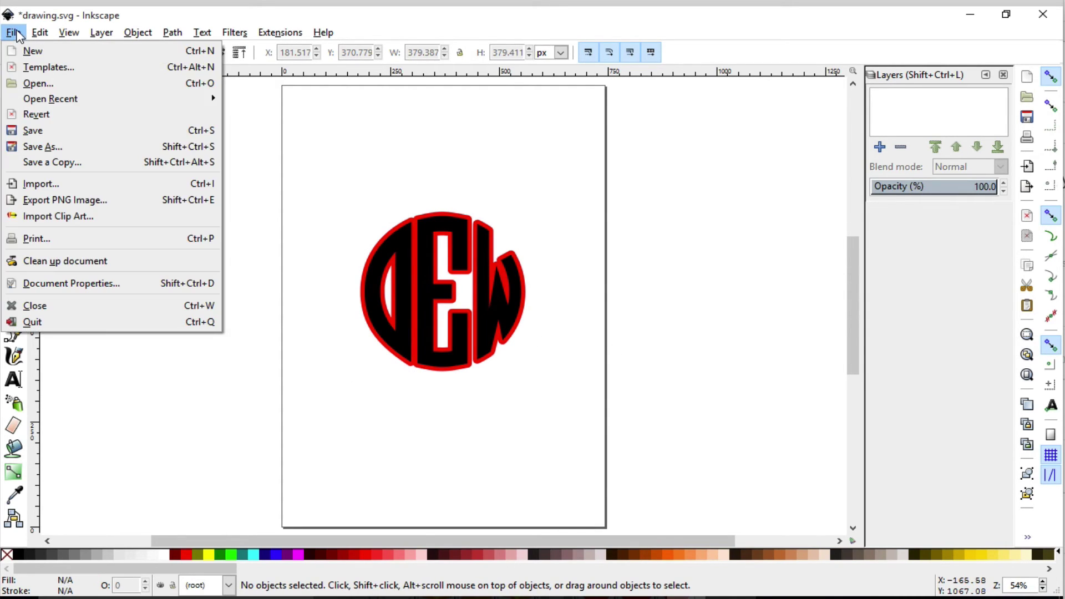
left_click(106, 153)
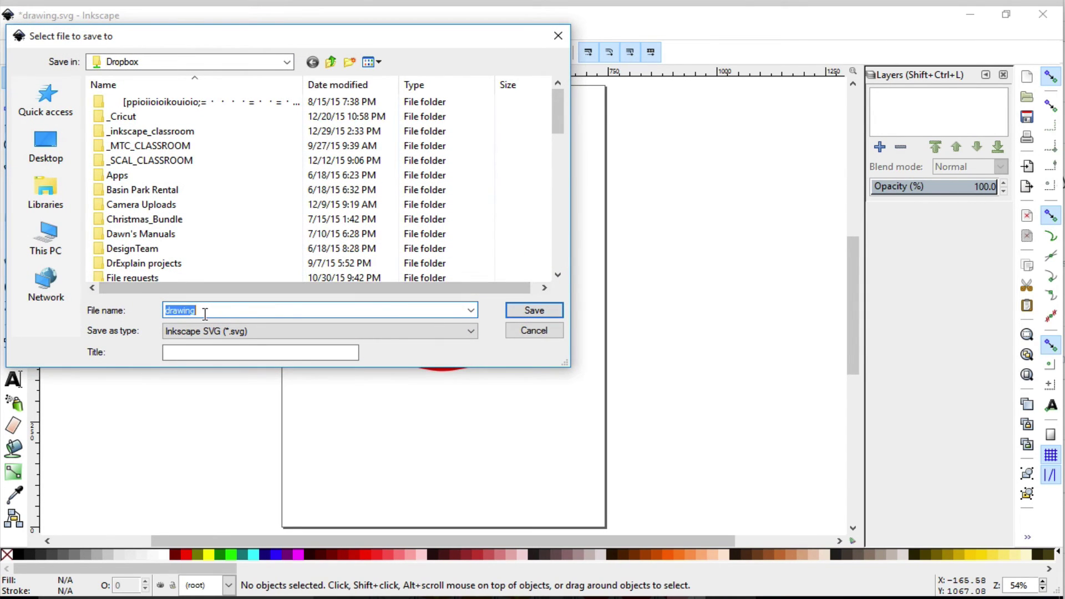
left_click(534, 331)
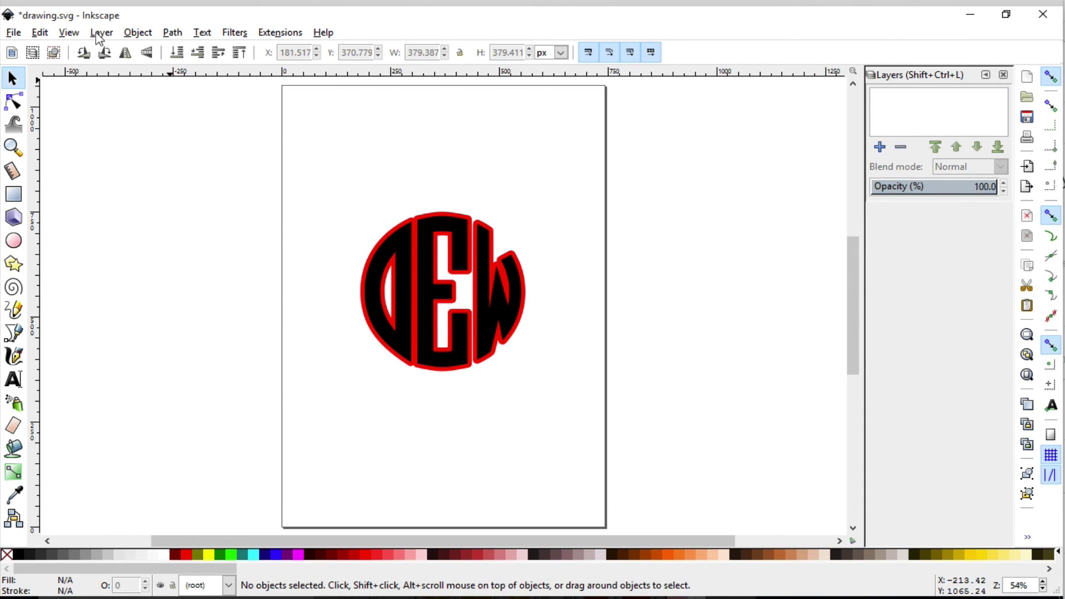
left_click(69, 33)
mouse_move(90, 65)
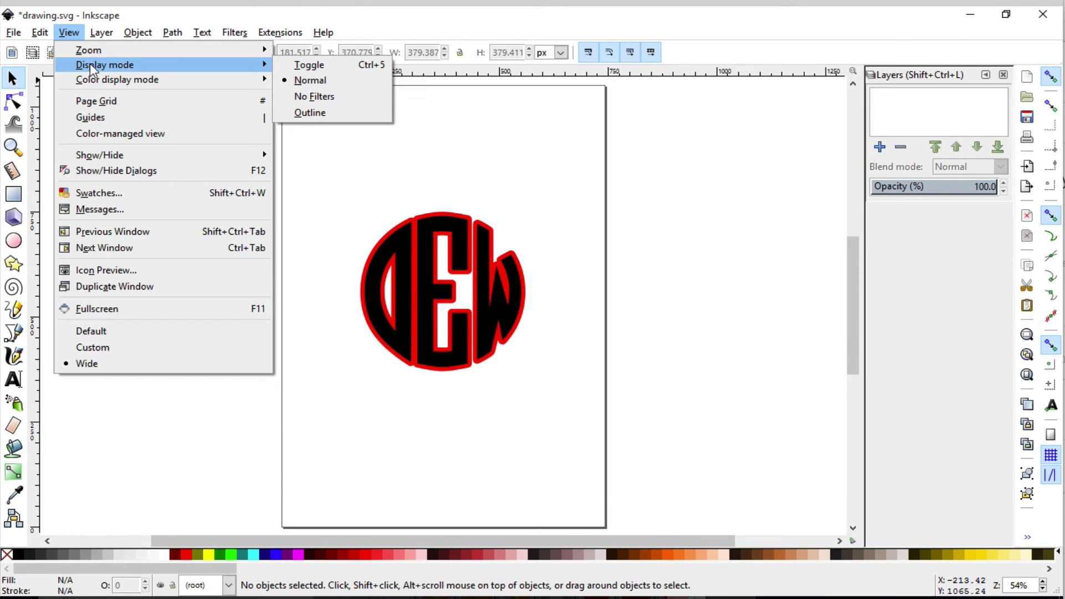
left_click(311, 111)
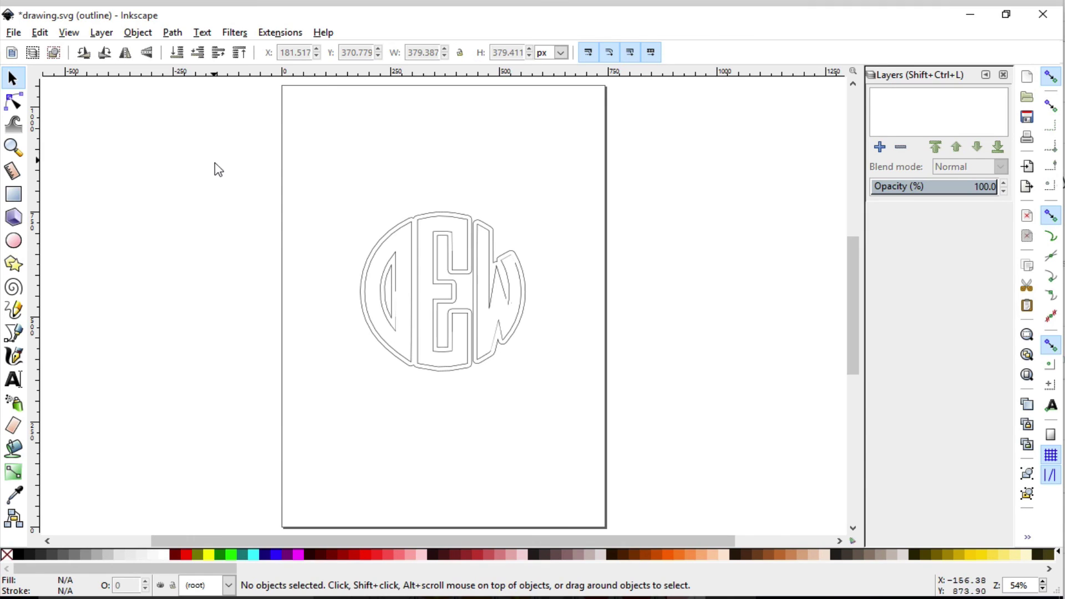
left_click(69, 32)
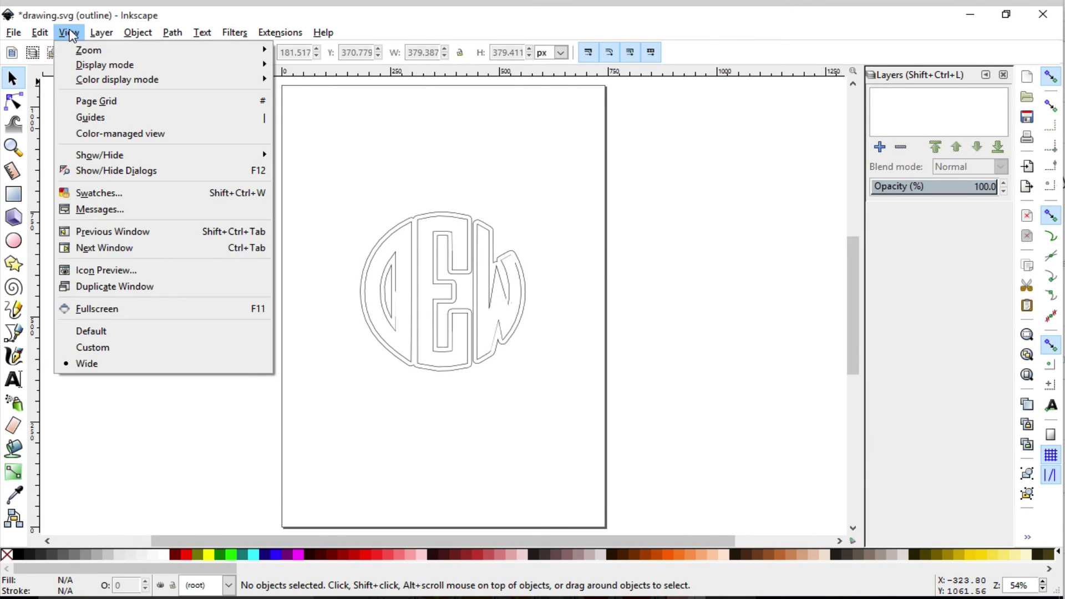
mouse_move(116, 67)
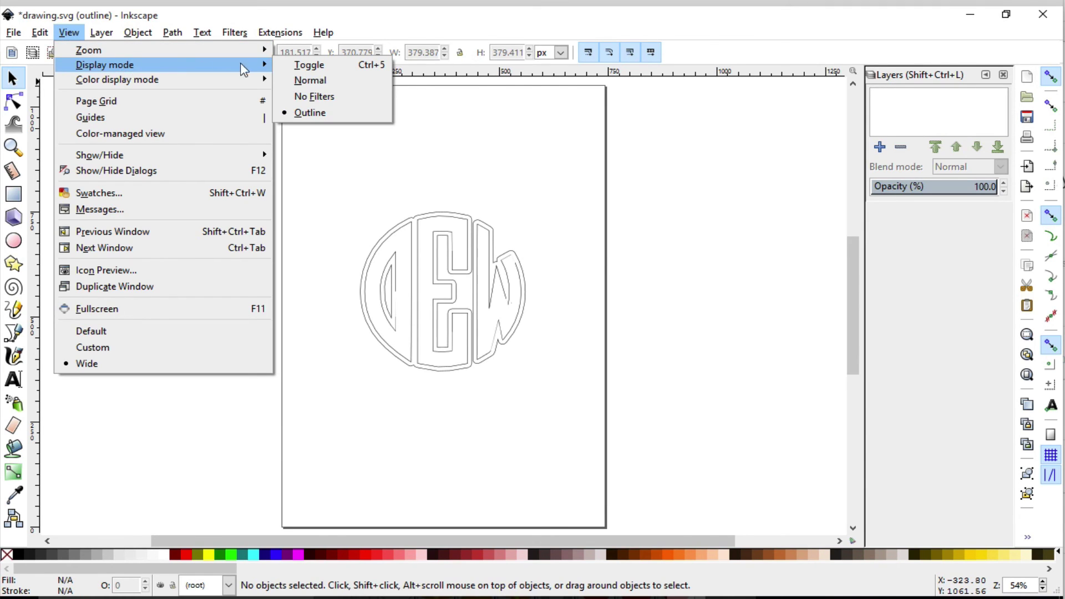
left_click(319, 88)
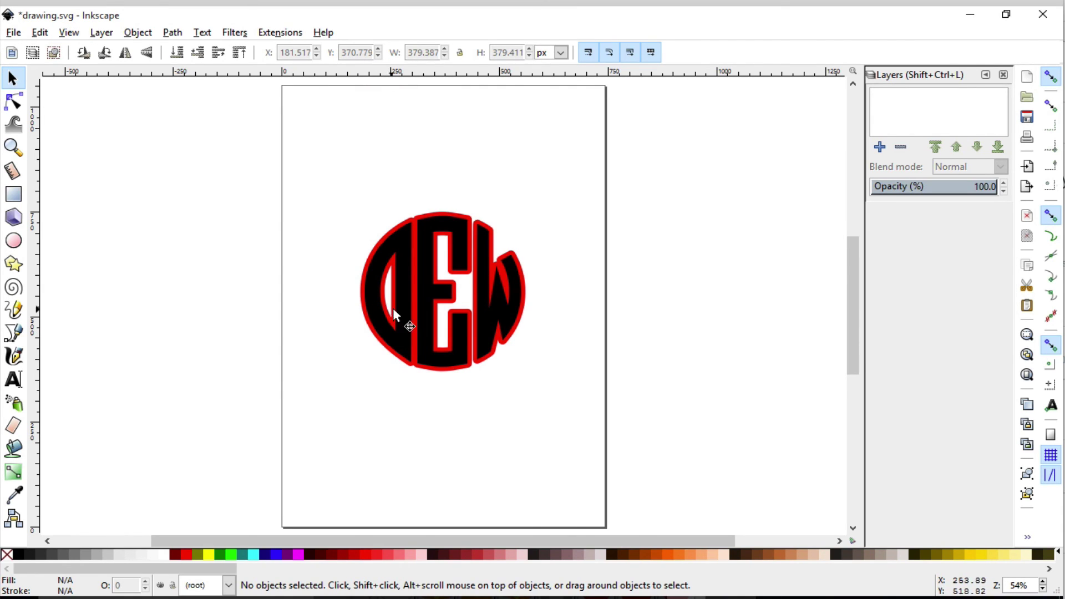
Drag the black DEW monogram off the page to the right
left_click_drag(411, 245, 655, 254)
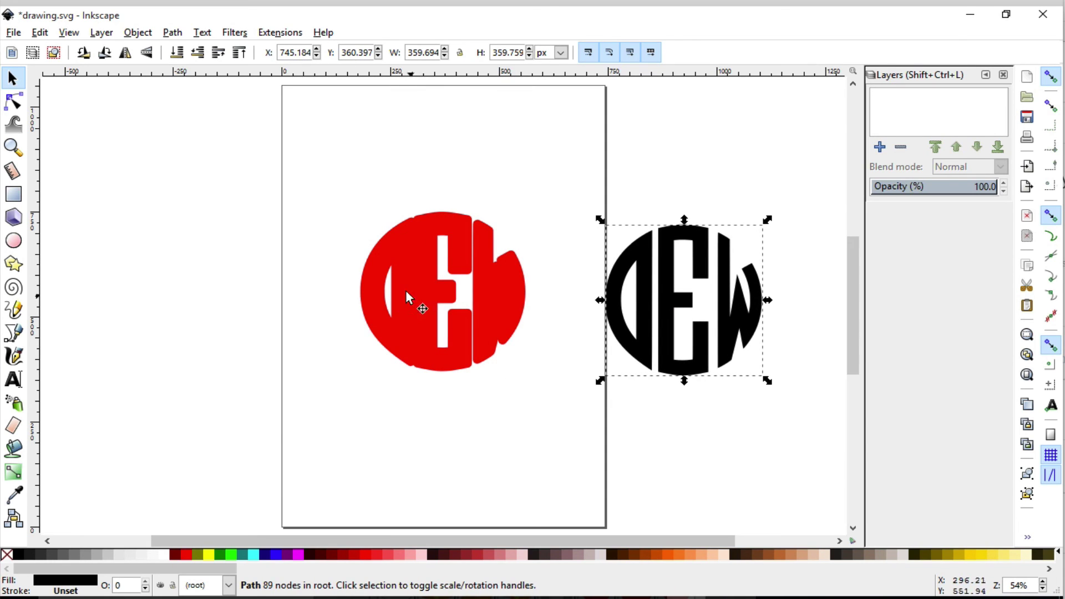